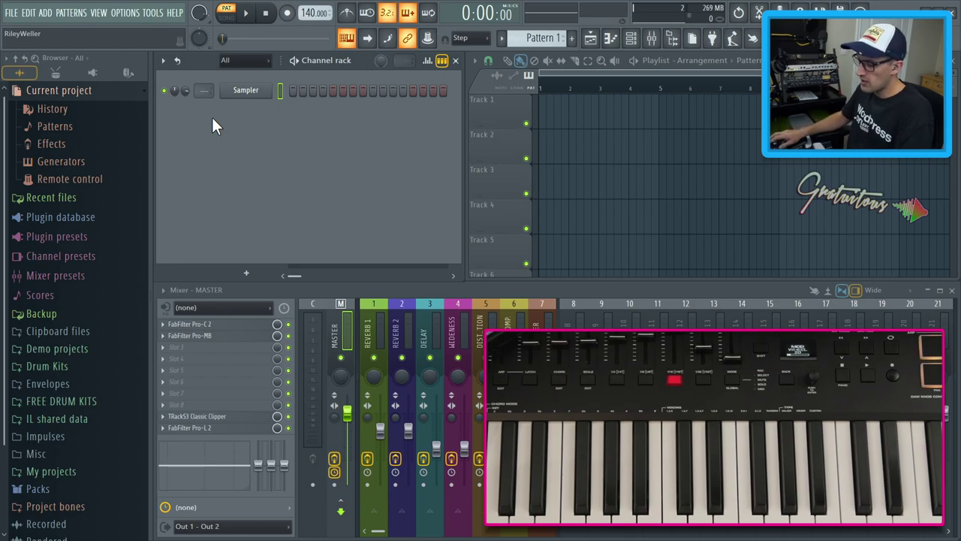
Step: Open MIDI settings from the Options menu and enable the Oxygen Pro 49 input
key("F10")
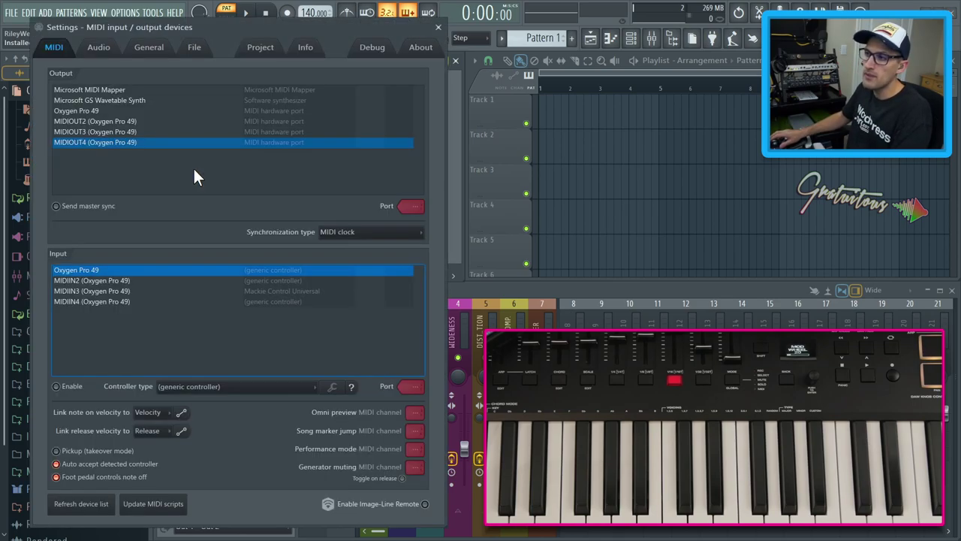
key("Escape")
left_click(128, 22)
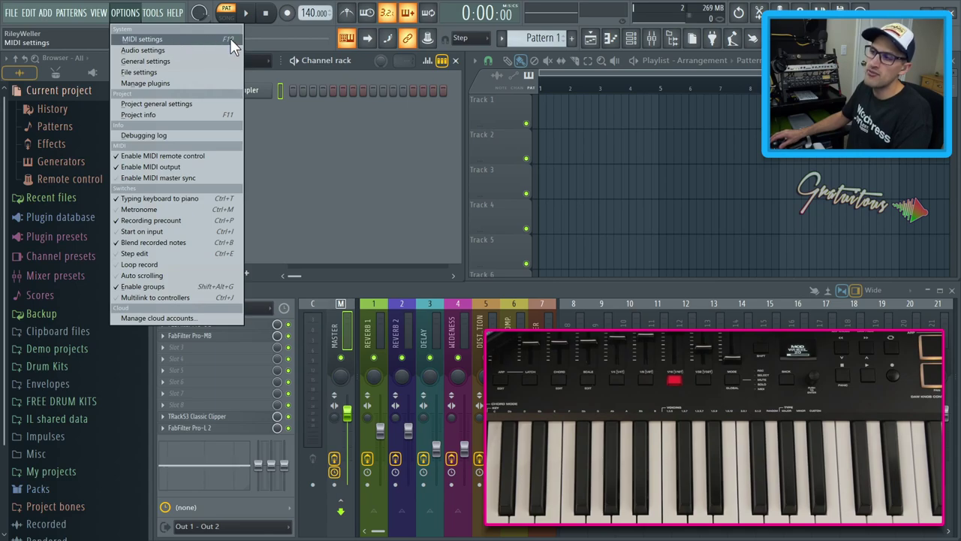
left_click(204, 42)
left_click_drag(167, 18, 331, 19)
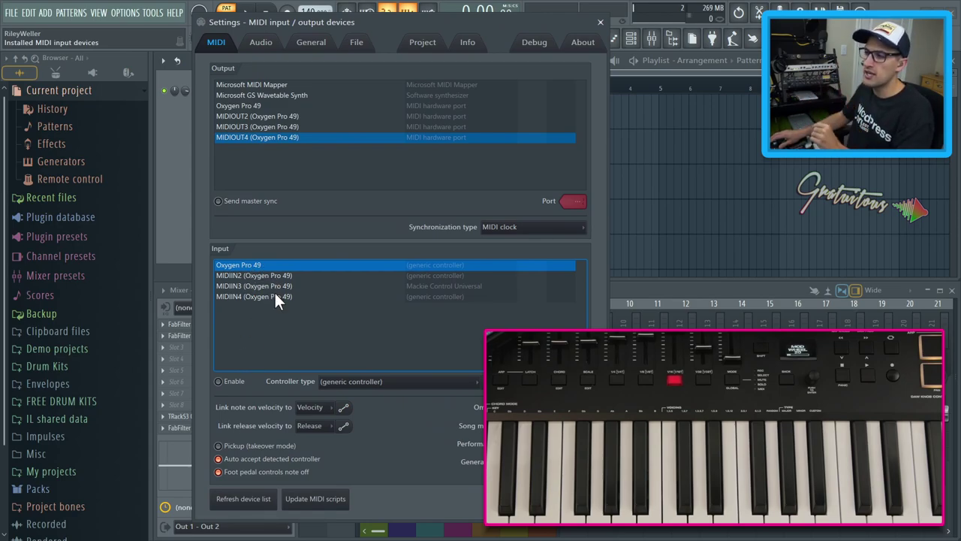
left_click(237, 384)
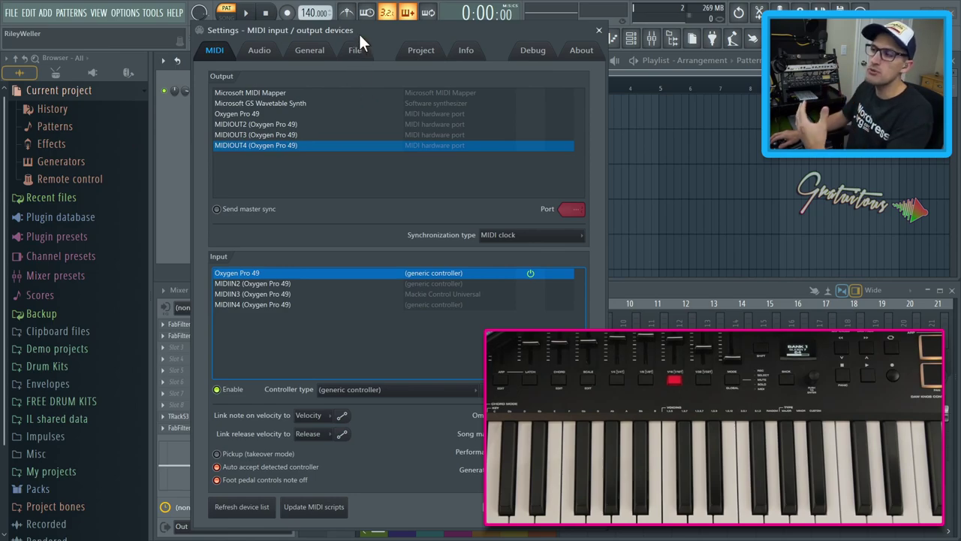
Step: Select MIDIIN3, toggle its Enable off and on, and set it to generic controller
left_click_drag(359, 34, 337, 30)
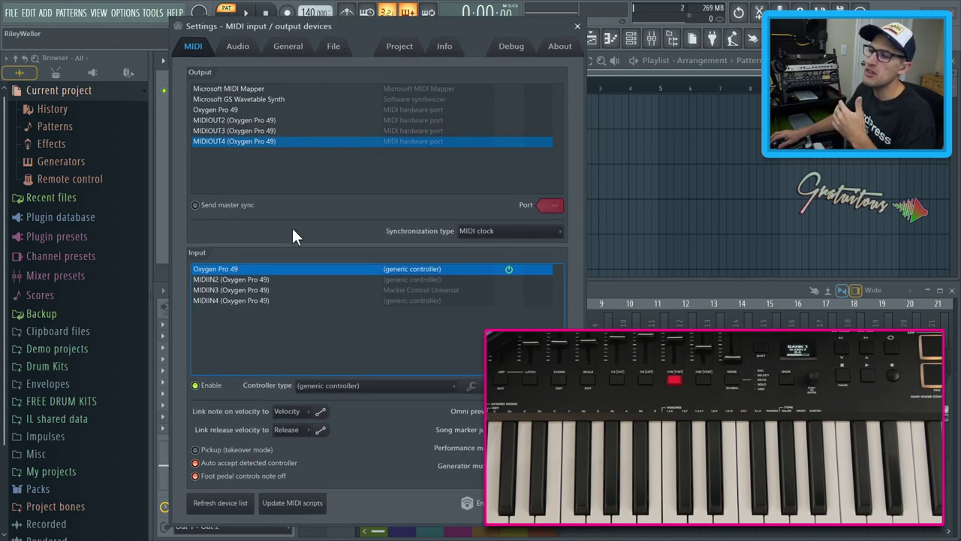
left_click(260, 290)
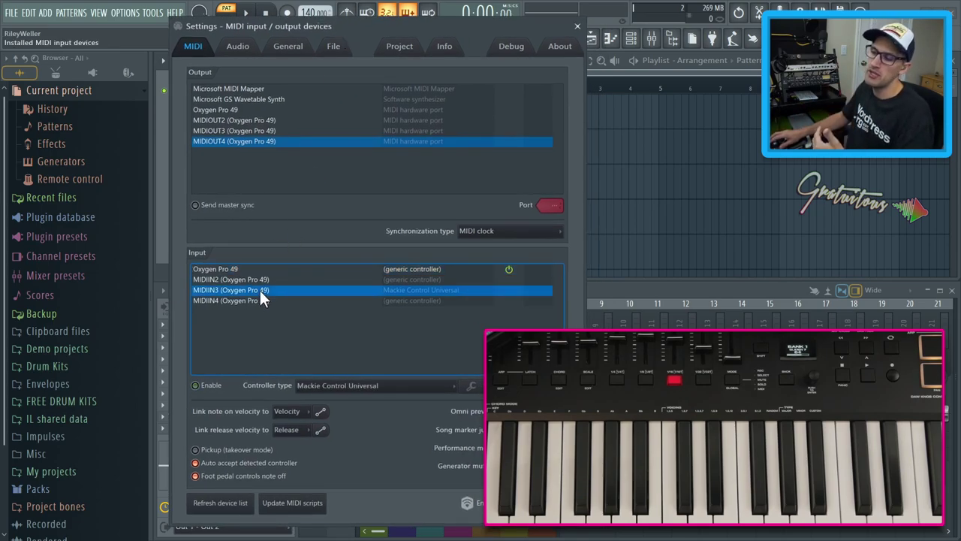
left_click(215, 387)
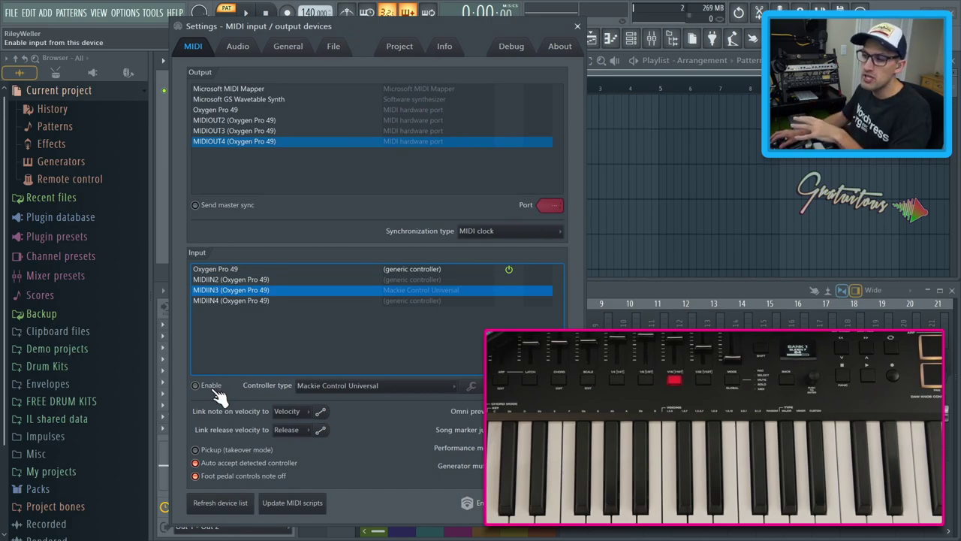
left_click(216, 388)
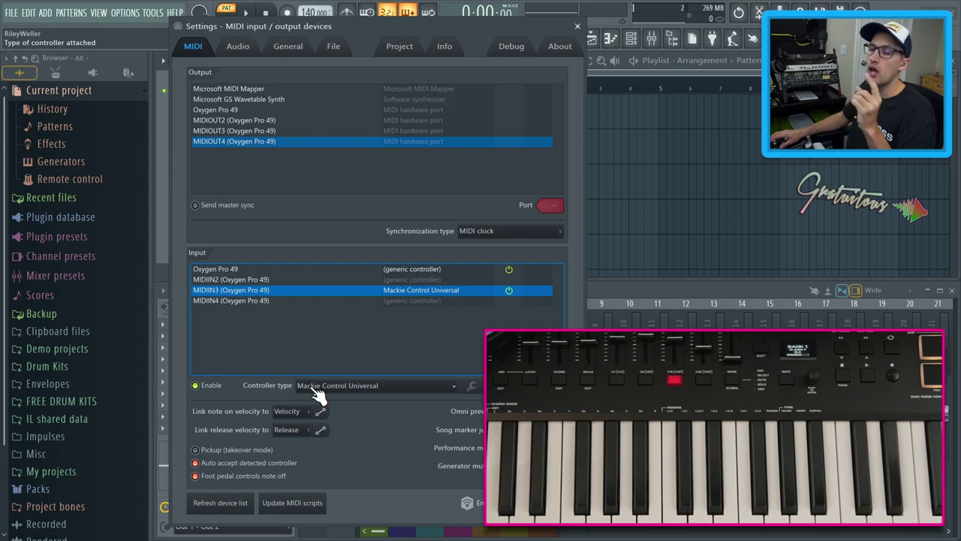
left_click(315, 389)
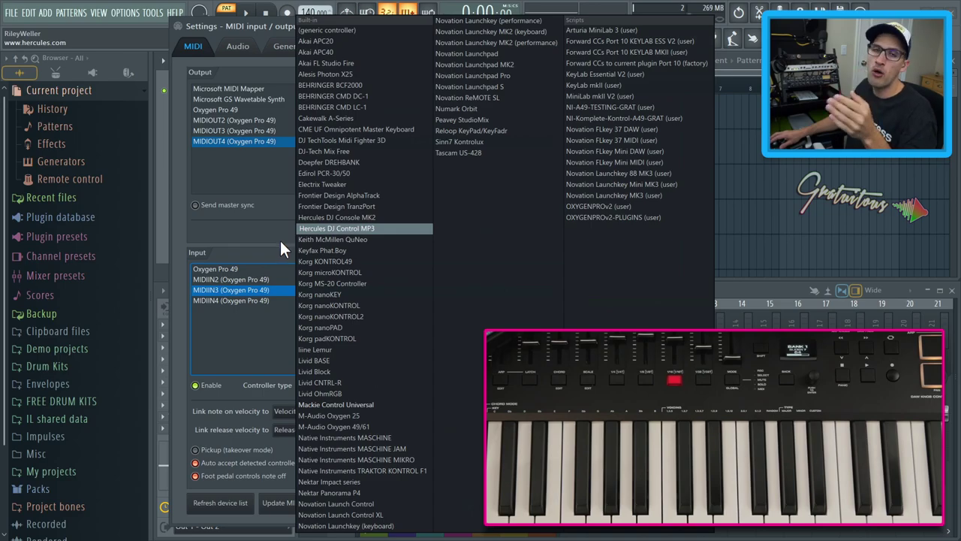
left_click(316, 31)
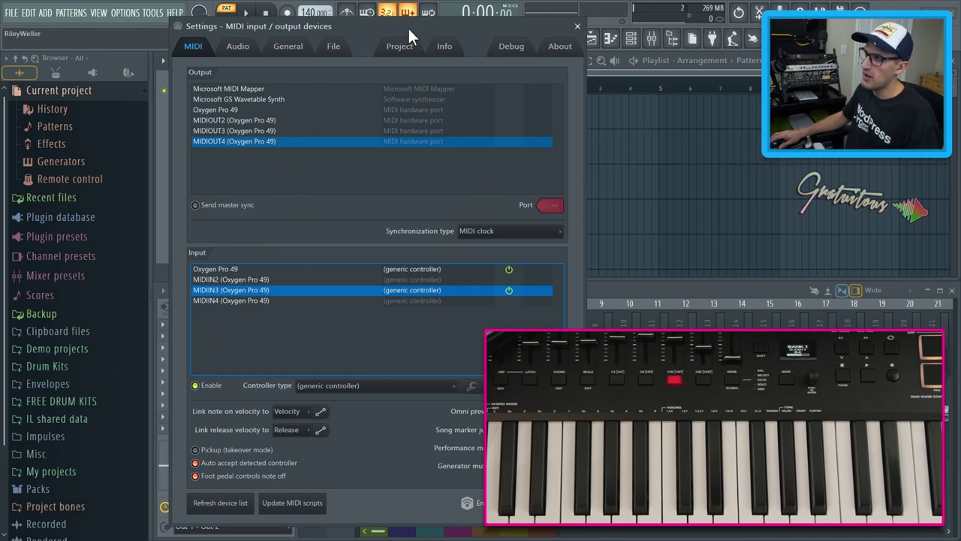
Step: Reposition the MIDI settings window and reopen MIDIIN3's controller-type list
left_click_drag(408, 26, 350, 54)
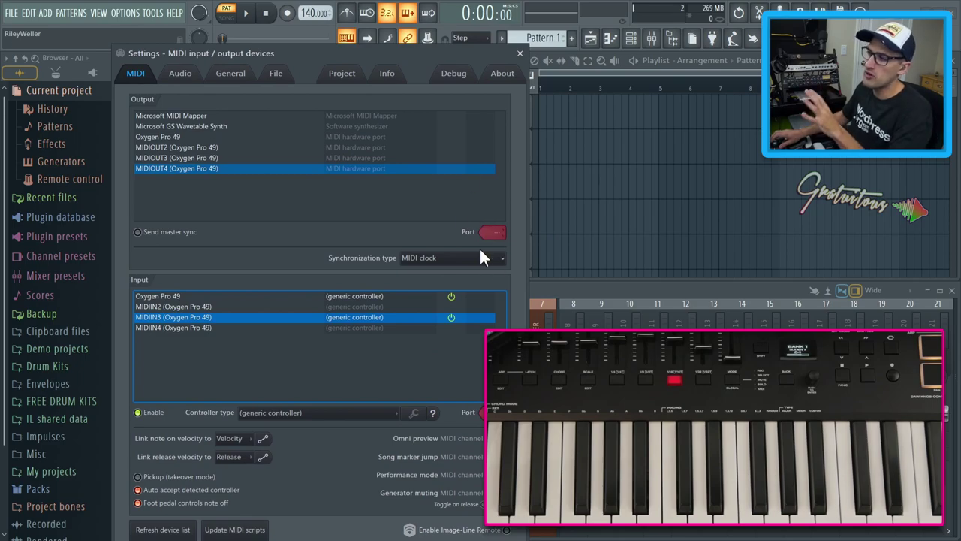
left_click_drag(406, 49, 480, 38)
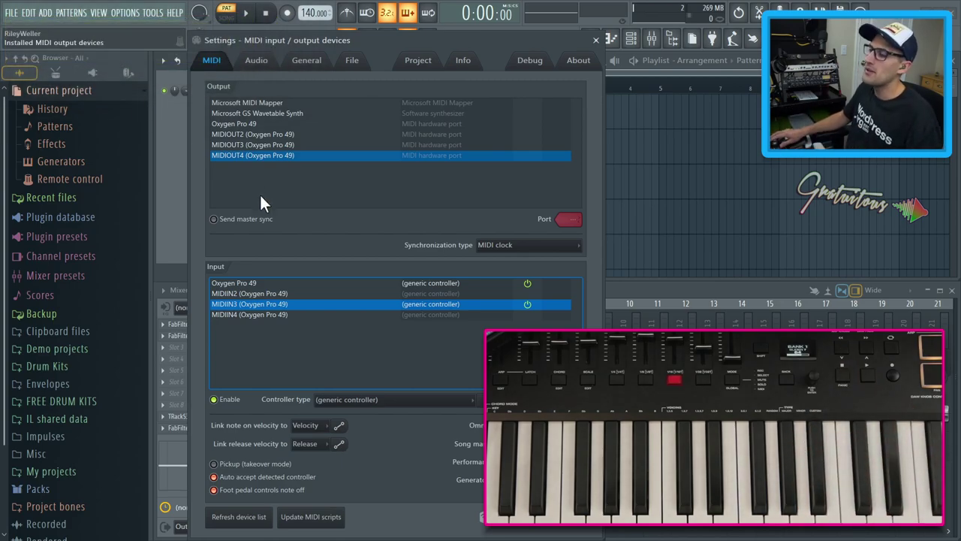
left_click(353, 398)
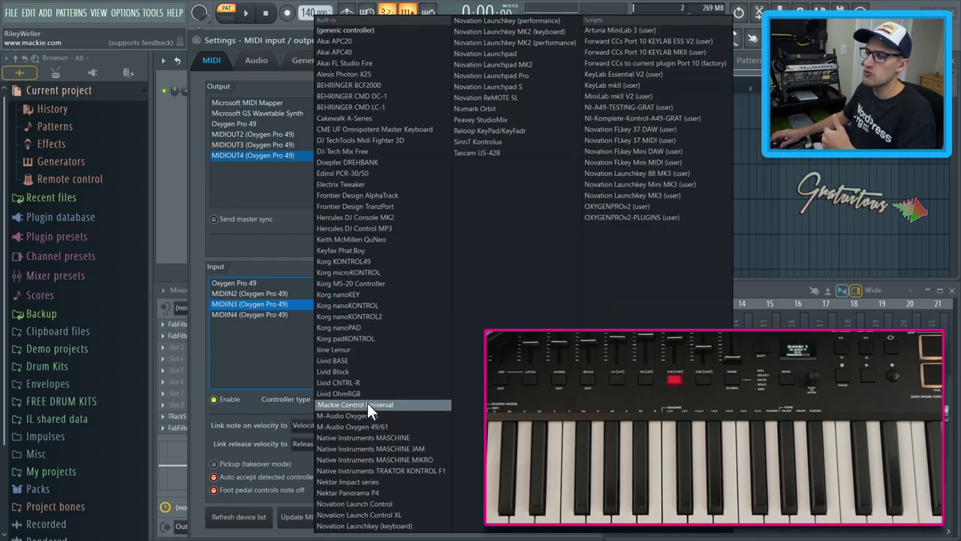
Step: Set MIDIIN3 to Mackie Control Universal, paint Pattern 1 clips on bars 4–7, and return to pattern mode
left_click(367, 404)
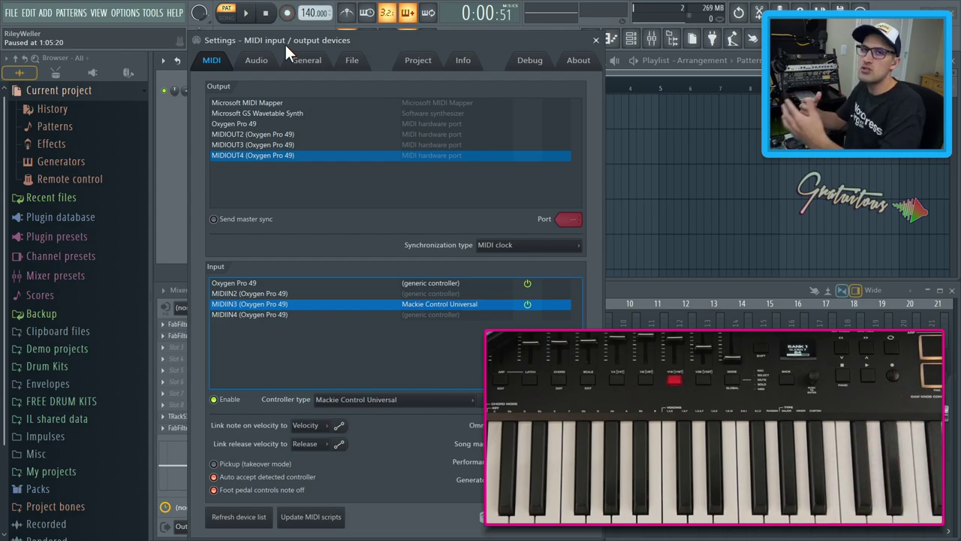
left_click_drag(335, 40, 280, 34)
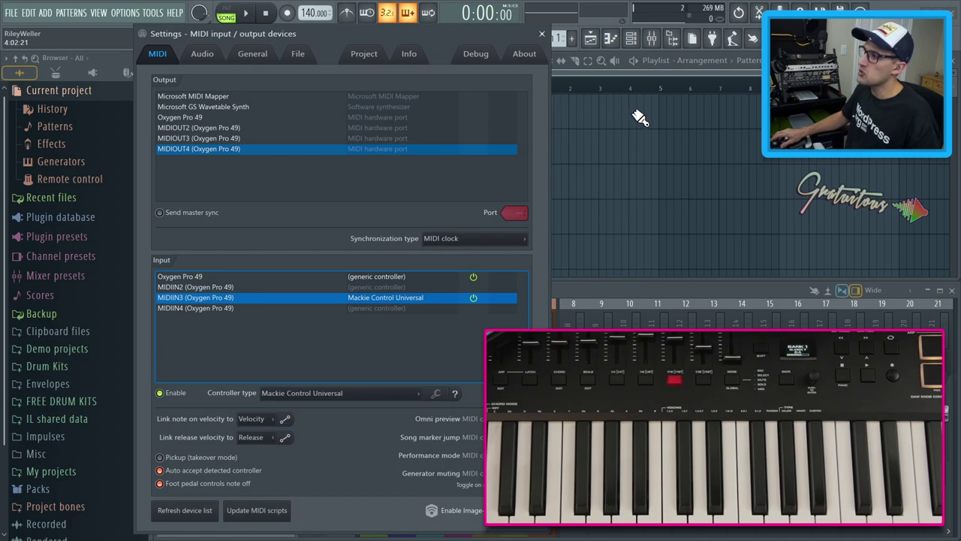
left_click_drag(634, 114, 725, 113)
left_click(638, 88)
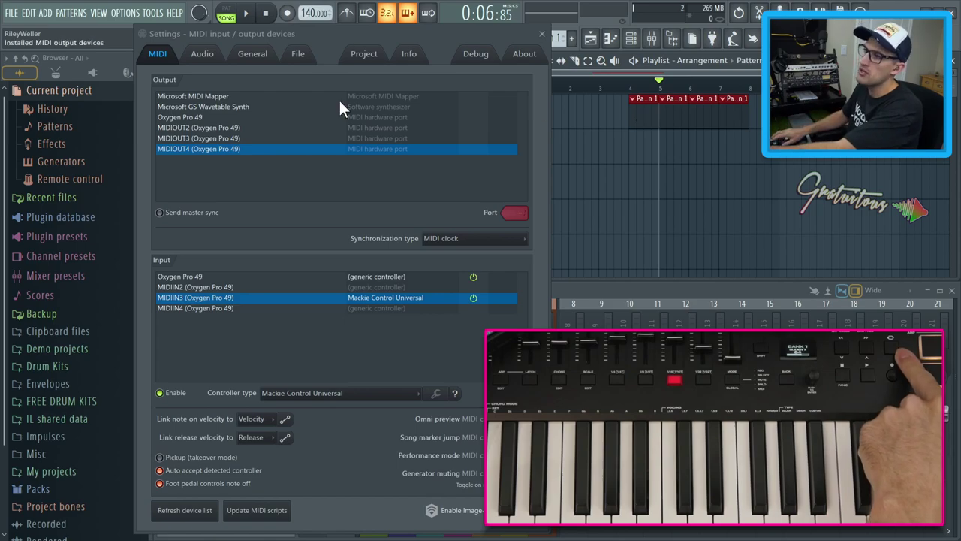
left_click(237, 19)
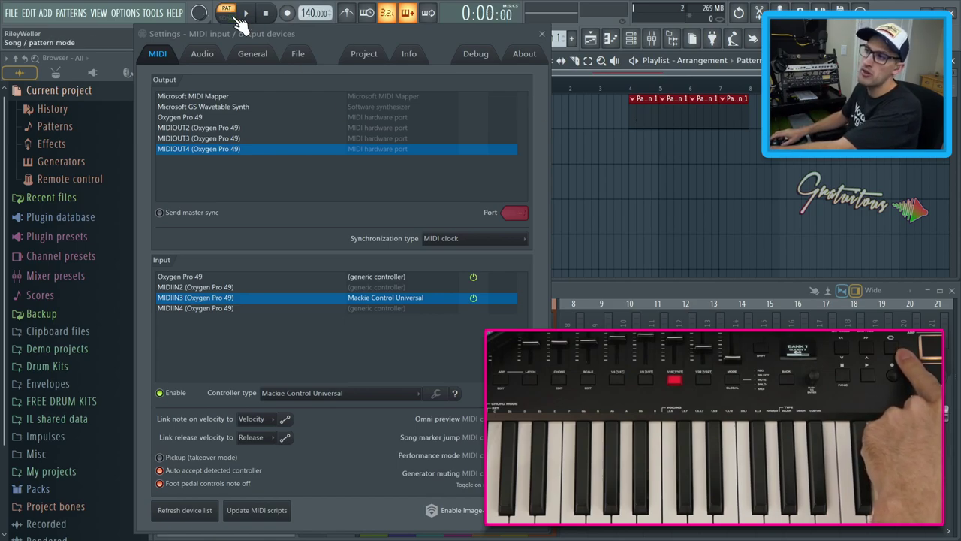
left_click_drag(240, 33, 192, 65)
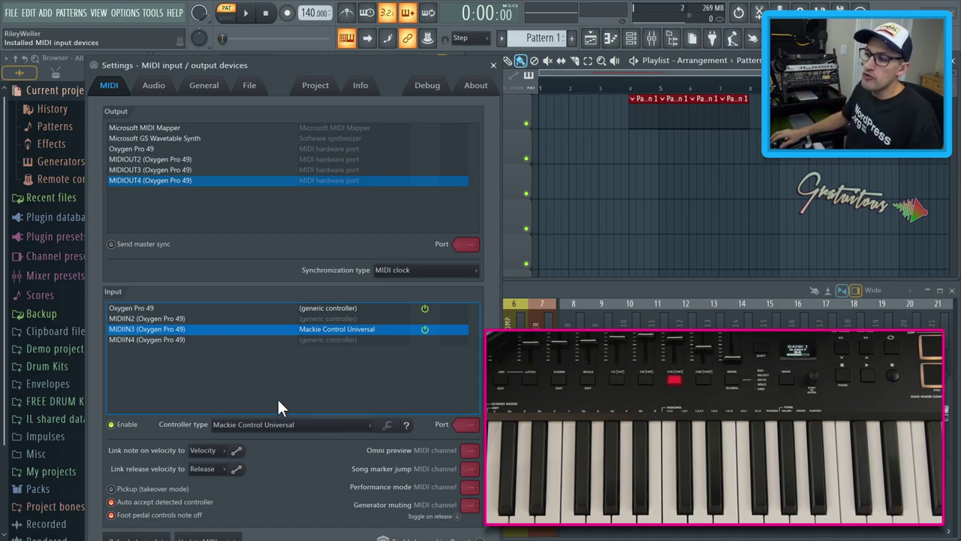
Step: Change MIDIIN3's controller type from Mackie Control Universal to the OXYGENPROv2 (user) script
left_click(272, 425)
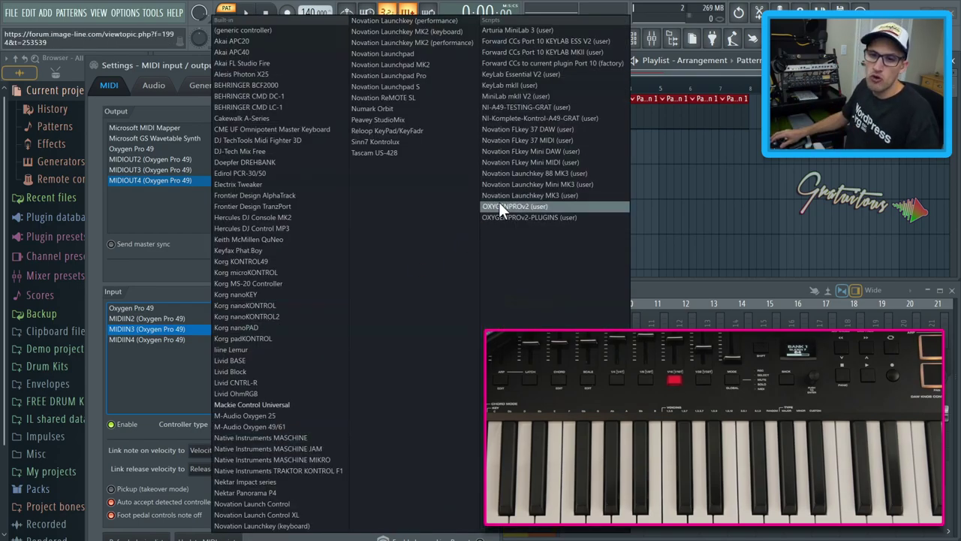
left_click(551, 204)
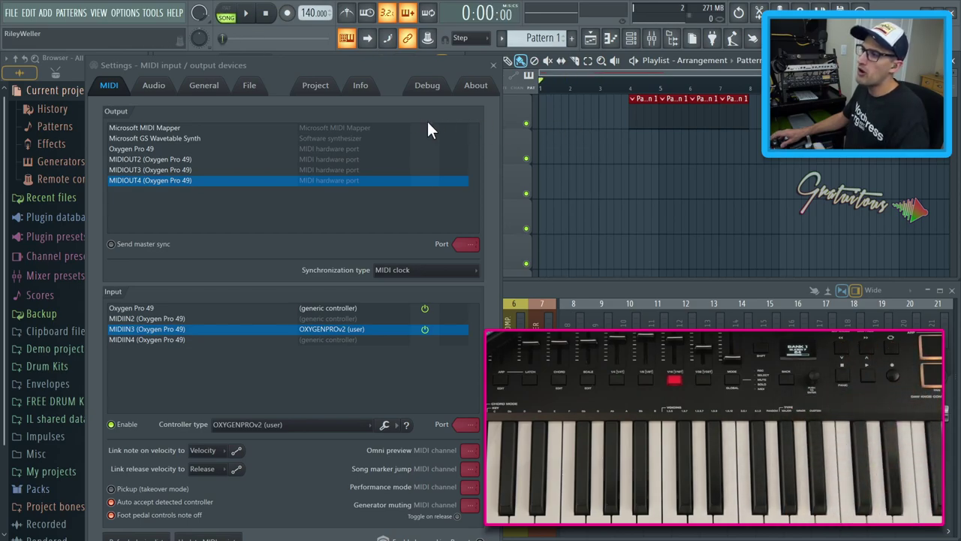
left_click_drag(379, 66, 366, 31)
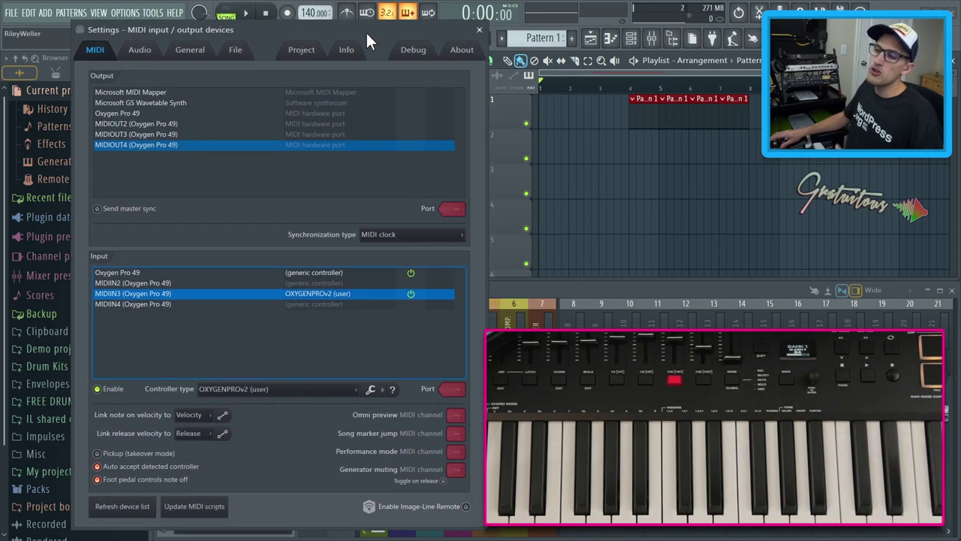
left_click(244, 389)
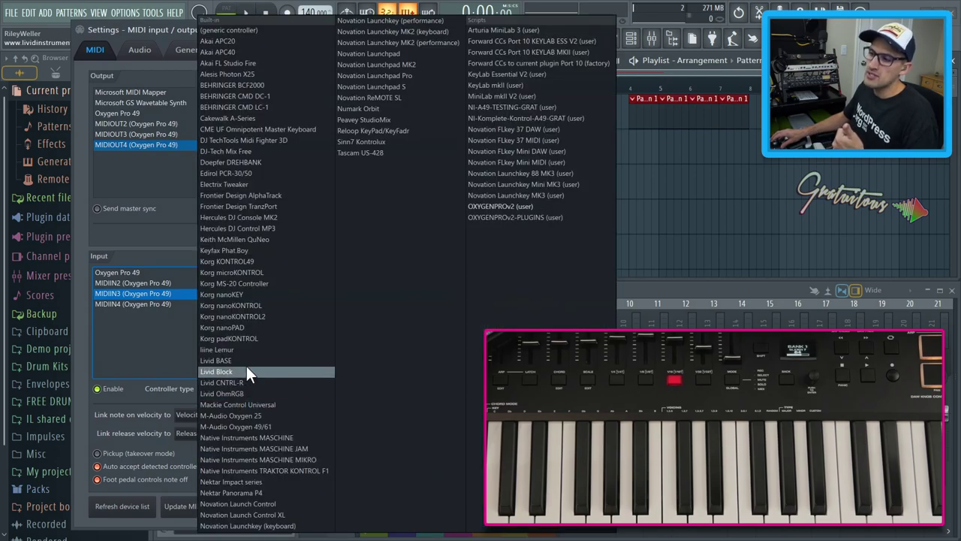
left_click(163, 28)
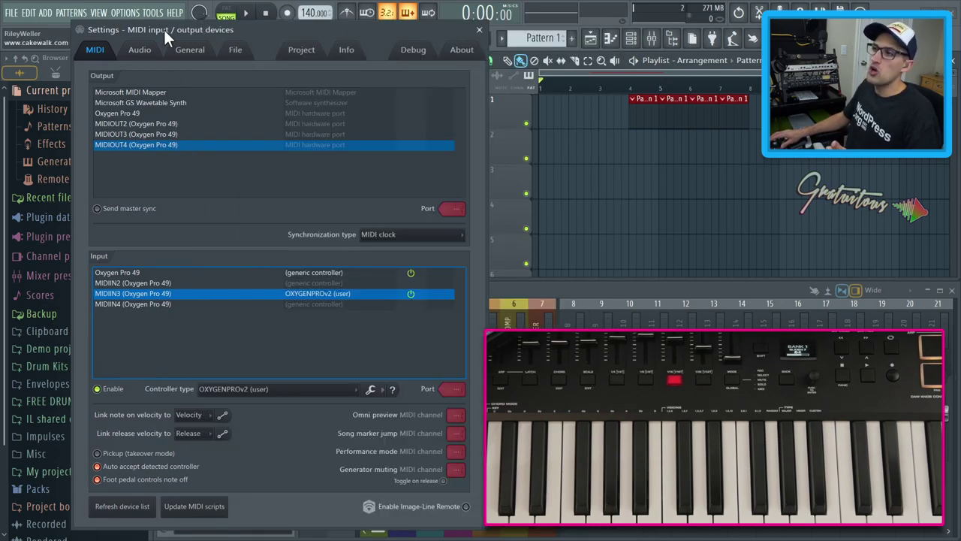
Step: Assign the OXYGENPROv2-PLUGINS (user) script to the main Oxygen Pro 49 input and close MIDI settings
left_click(143, 275)
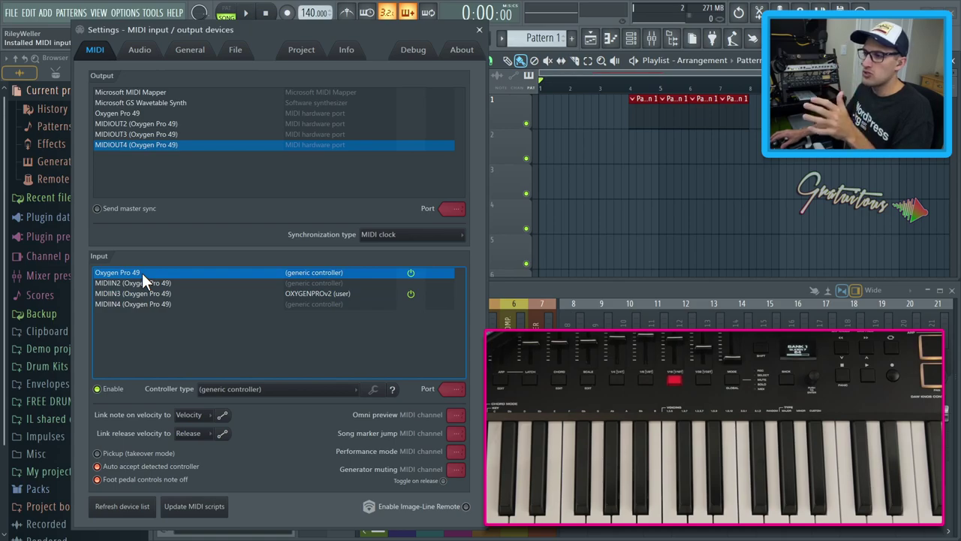
left_click(208, 389)
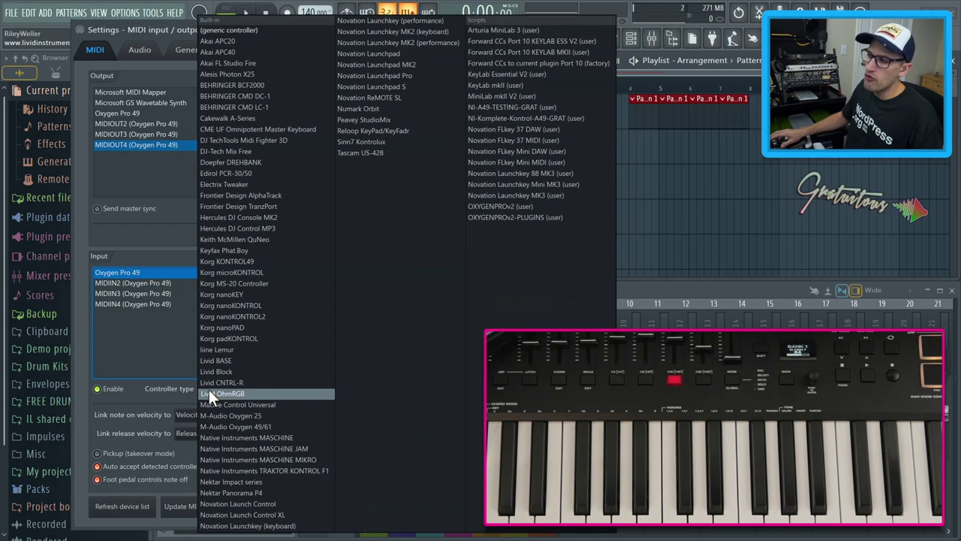
left_click(181, 392)
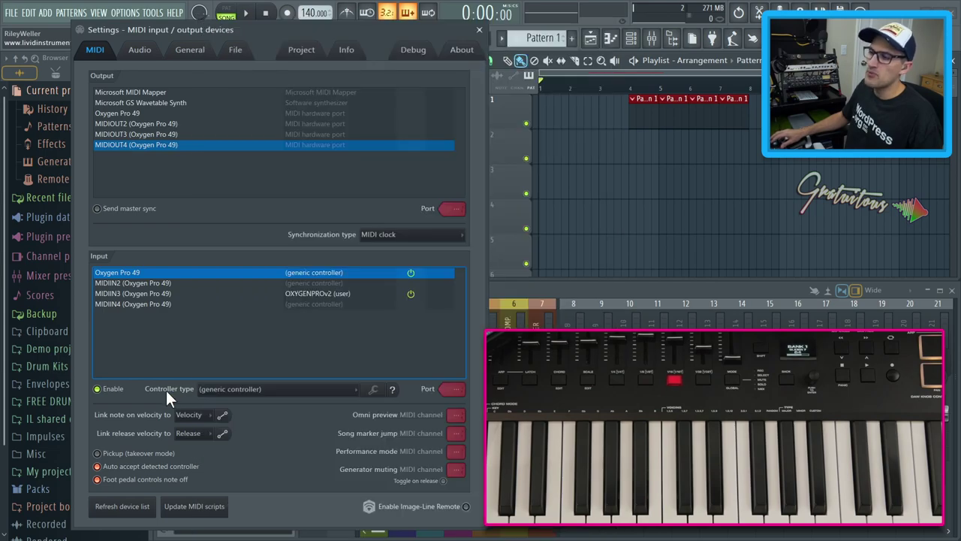
left_click(211, 388)
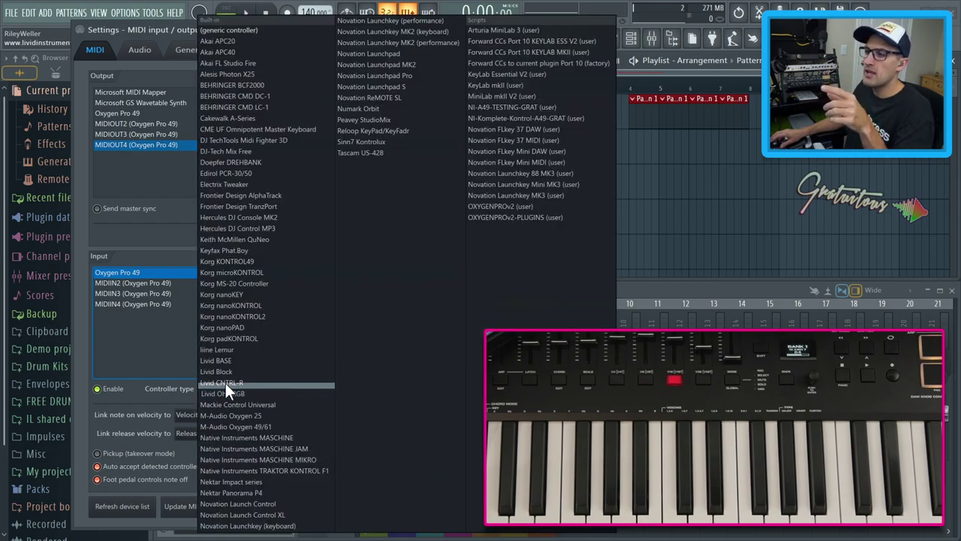
left_click(507, 217)
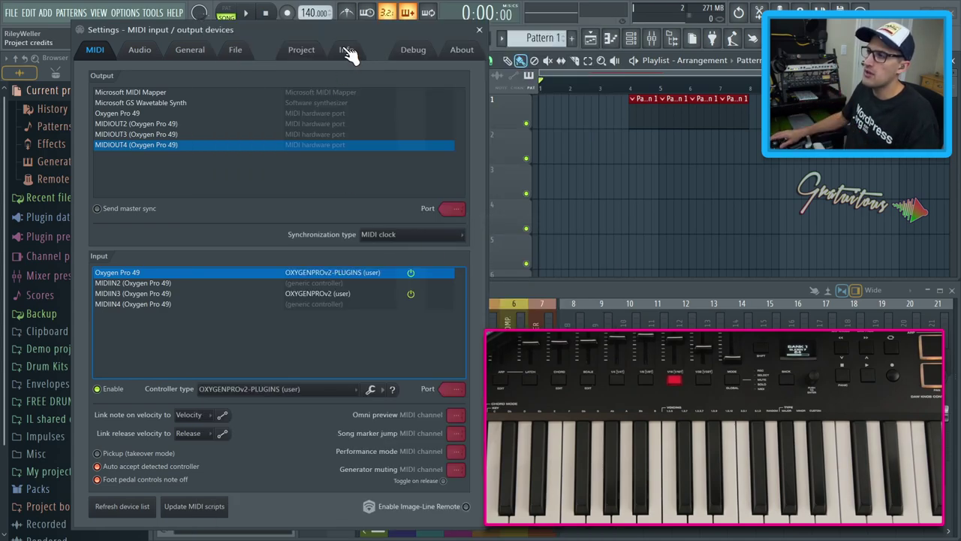
key("Escape")
Step: Replace the Sampler channel with Nexus via Replace > Instruments and raise its window
right_click(267, 90)
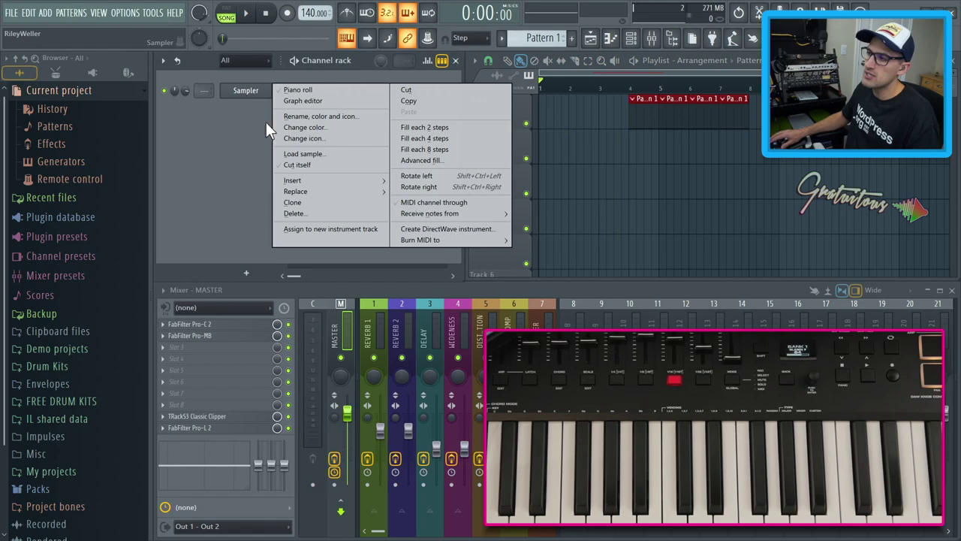
mouse_move(308, 190)
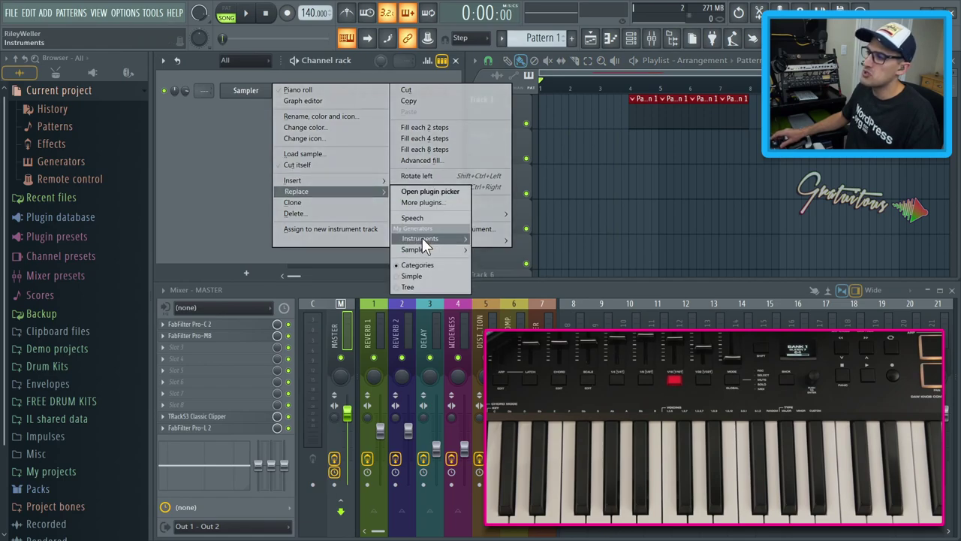
mouse_move(422, 238)
left_click(509, 283)
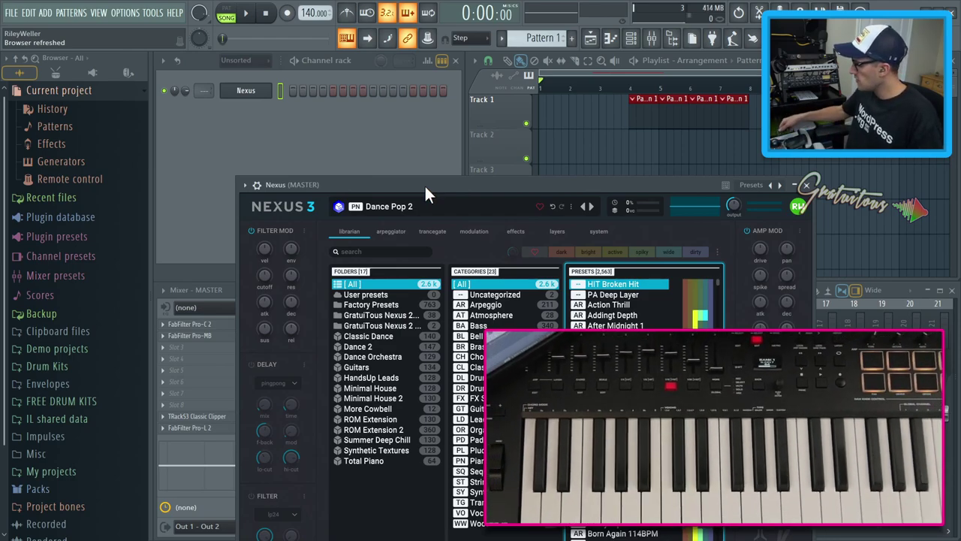
left_click_drag(448, 181, 367, 58)
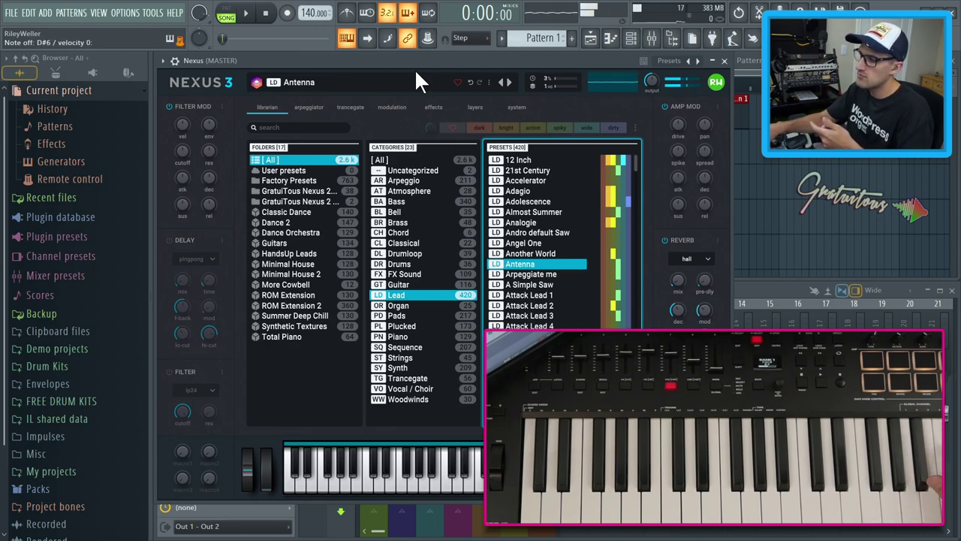
Step: Step down to the next Lead preset, Arpeggiate me
key("Down")
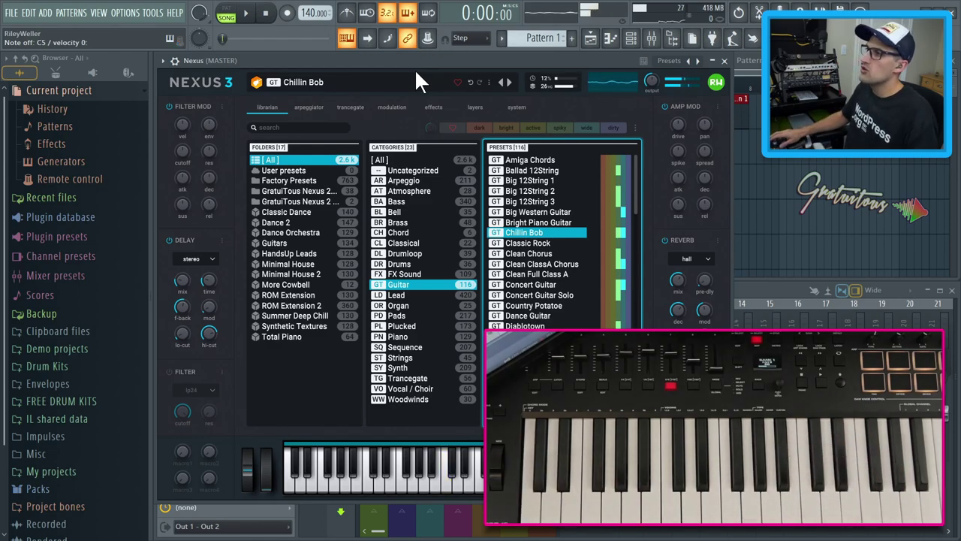
Step: Close the Nexus 3 plugin window
key("Escape")
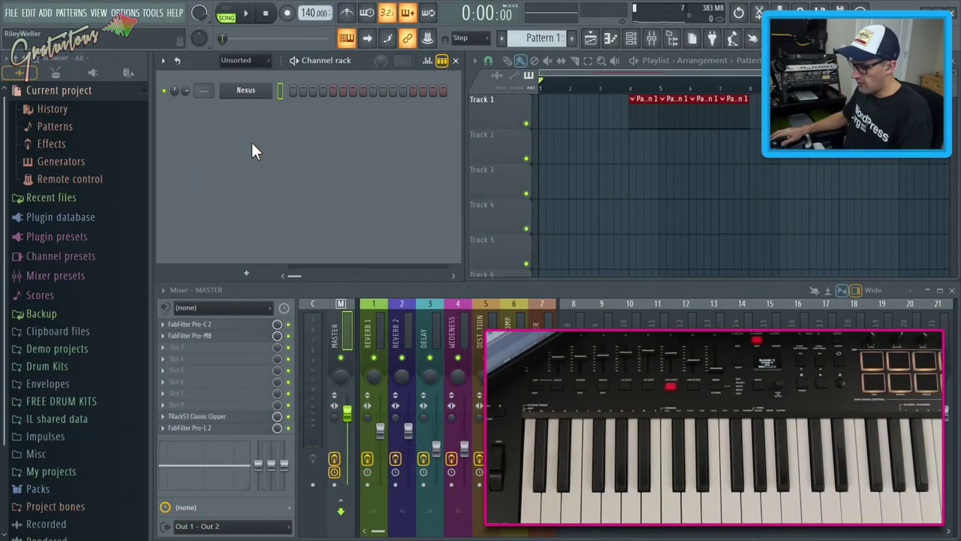
Step: Reopen MIDI settings with F10 and confirm MIDIIN3 still uses OXYGENPROv2 (user), changing nothing
key("F10")
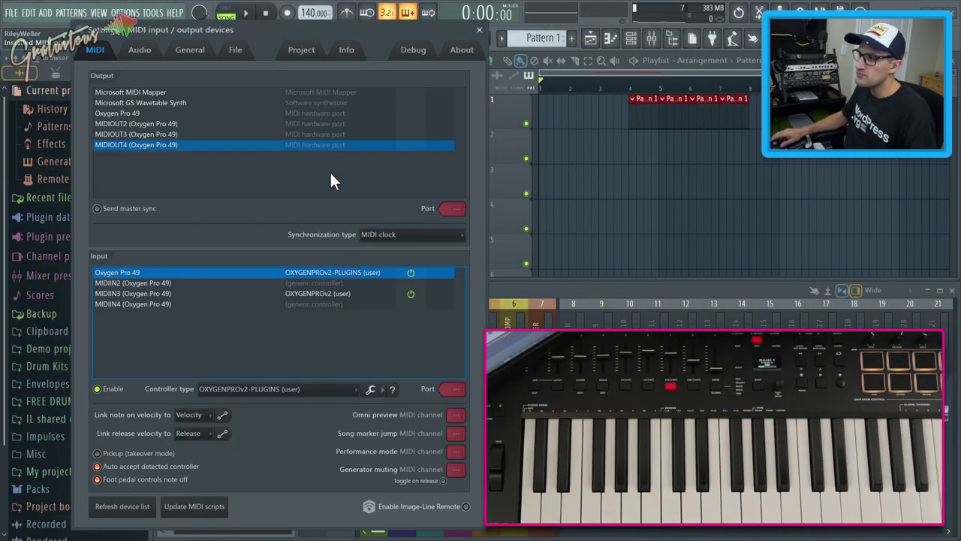
left_click(226, 388)
left_click(123, 293)
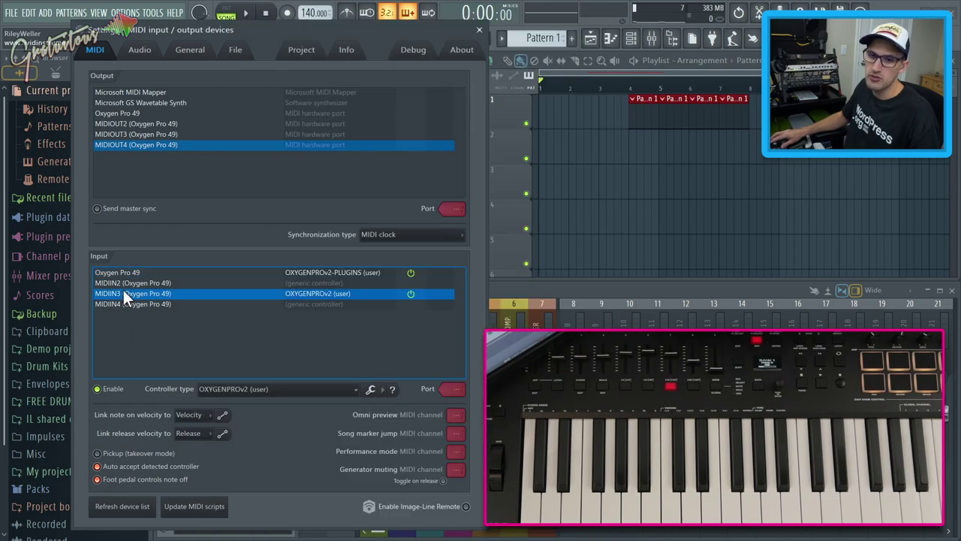
left_click(230, 389)
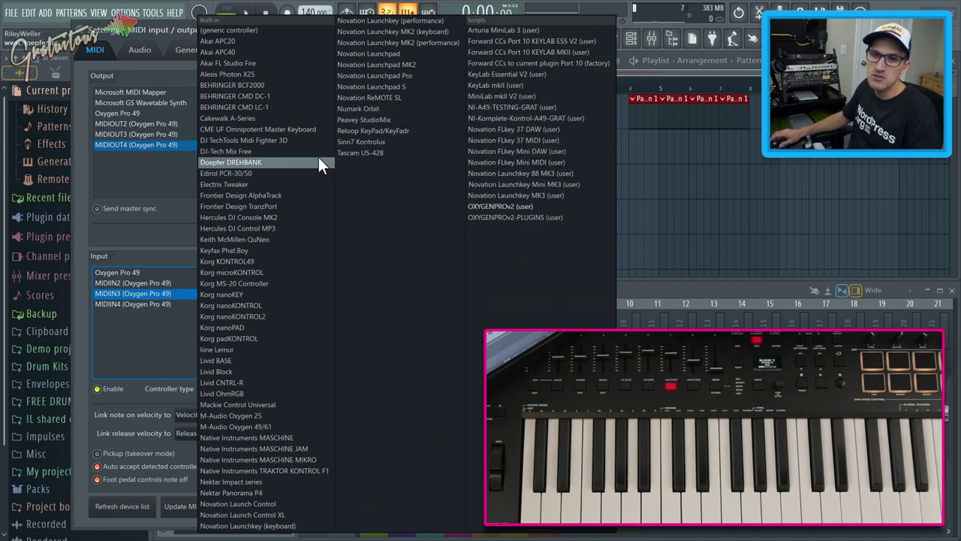
left_click(173, 70)
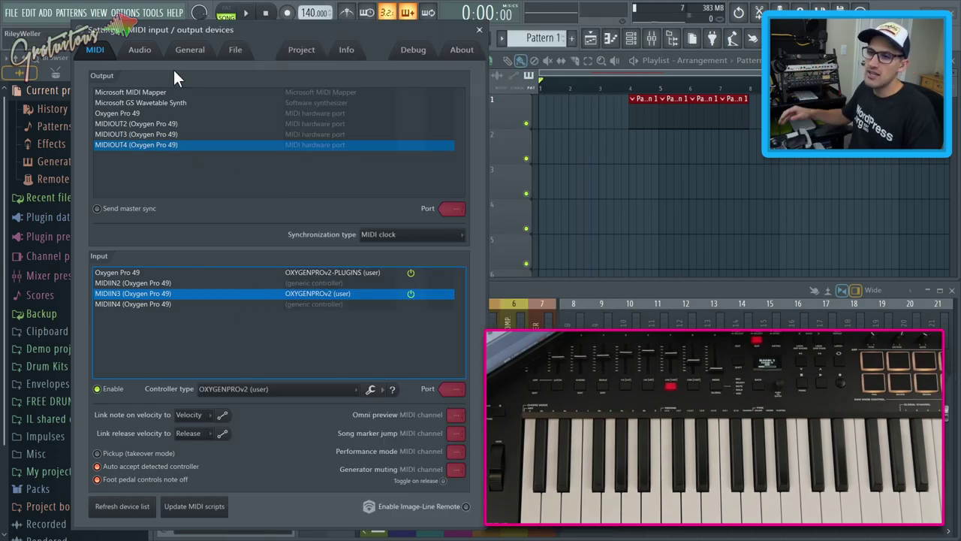